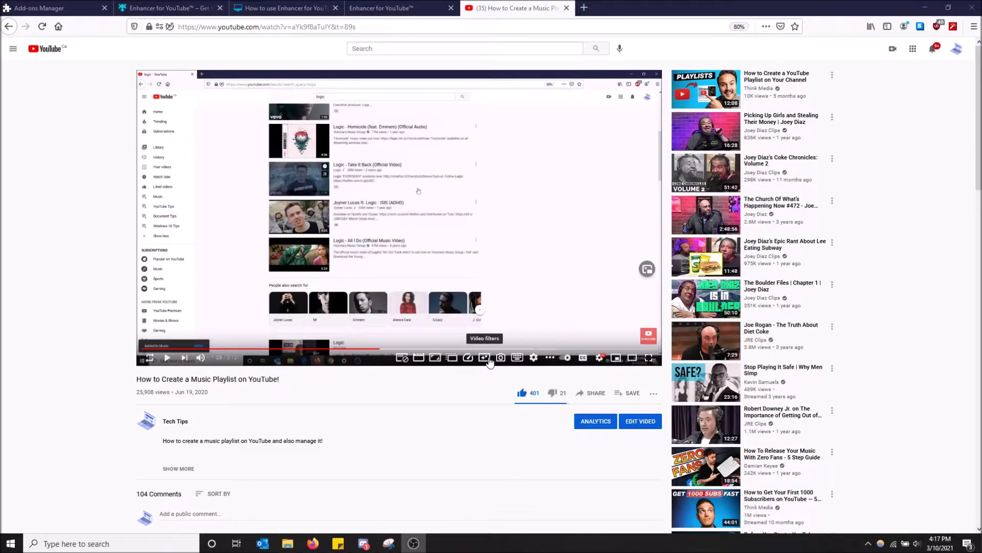
Step: Turn on Enhancer's Remove ads control for the playlist tutorial video
left_click(403, 358)
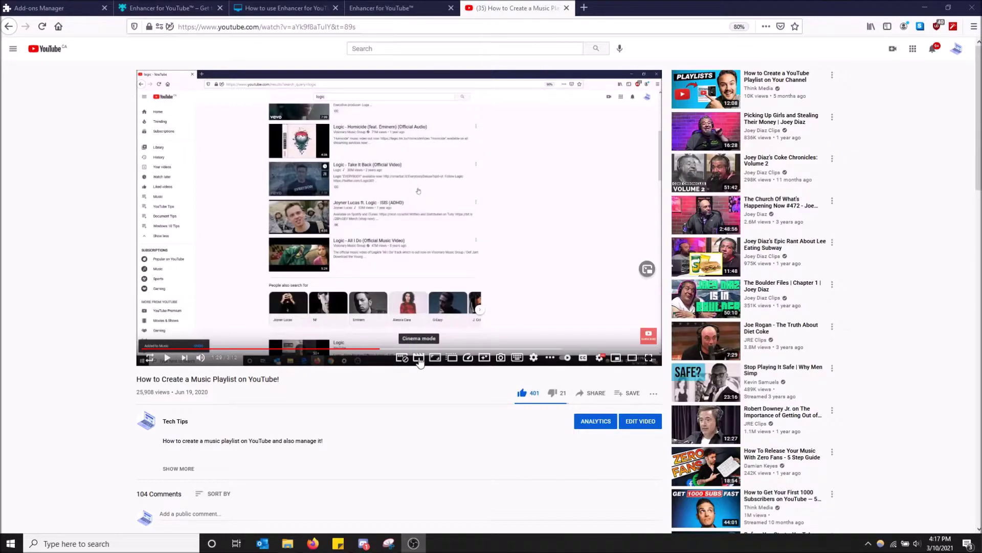
left_click(454, 362)
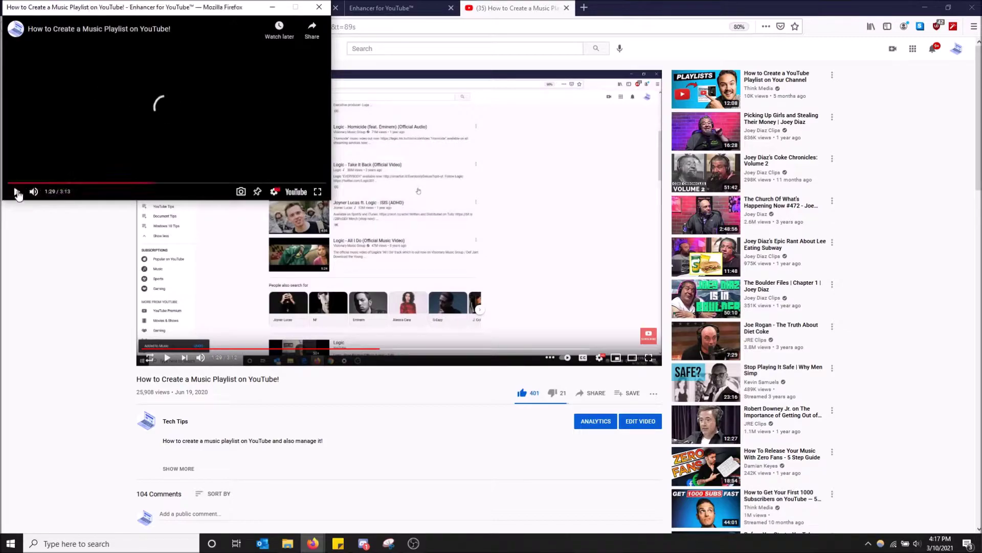
left_click(16, 192)
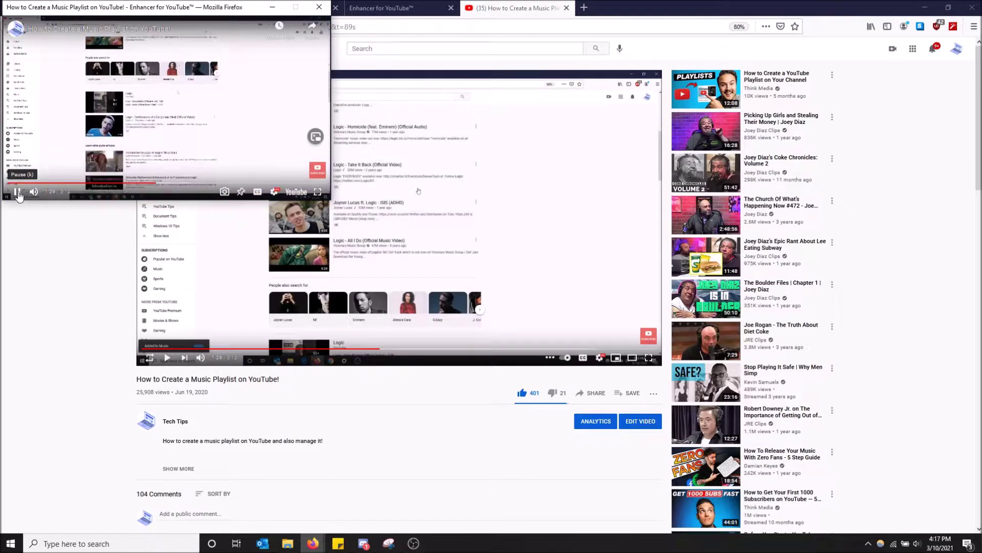
left_click(17, 192)
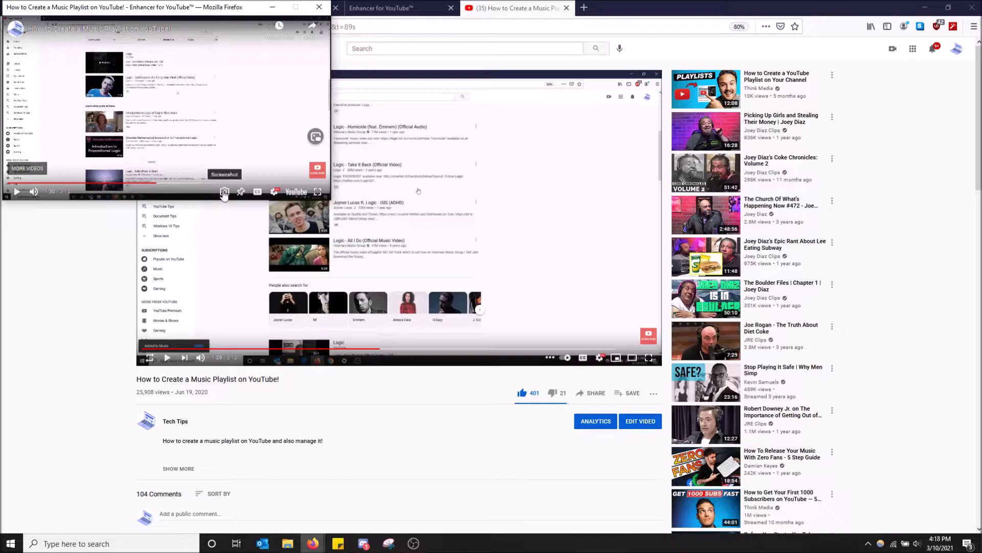
left_click(319, 6)
mouse_move(452, 358)
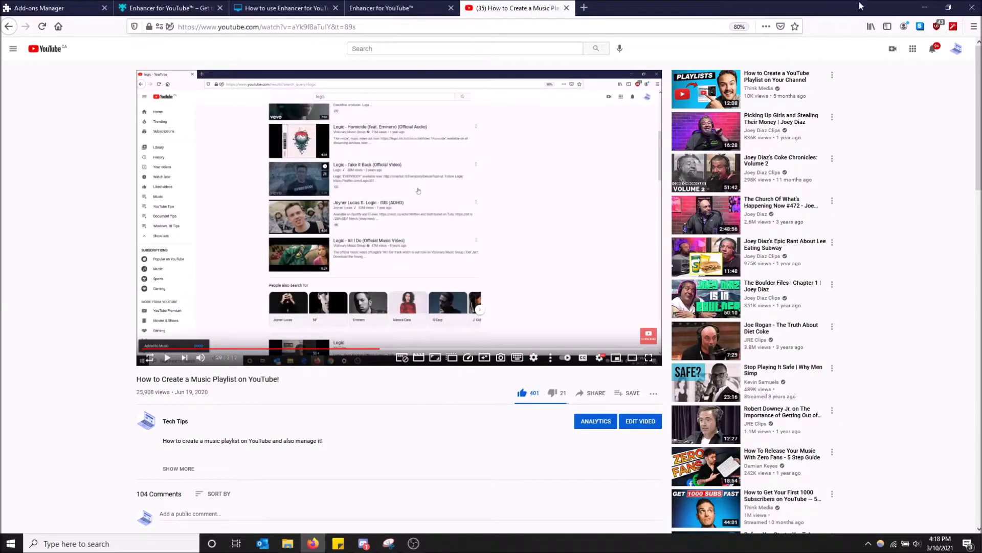
Step: Remove the Enhancer for YouTube extension from its toolbar icon and confirm
right_click(954, 29)
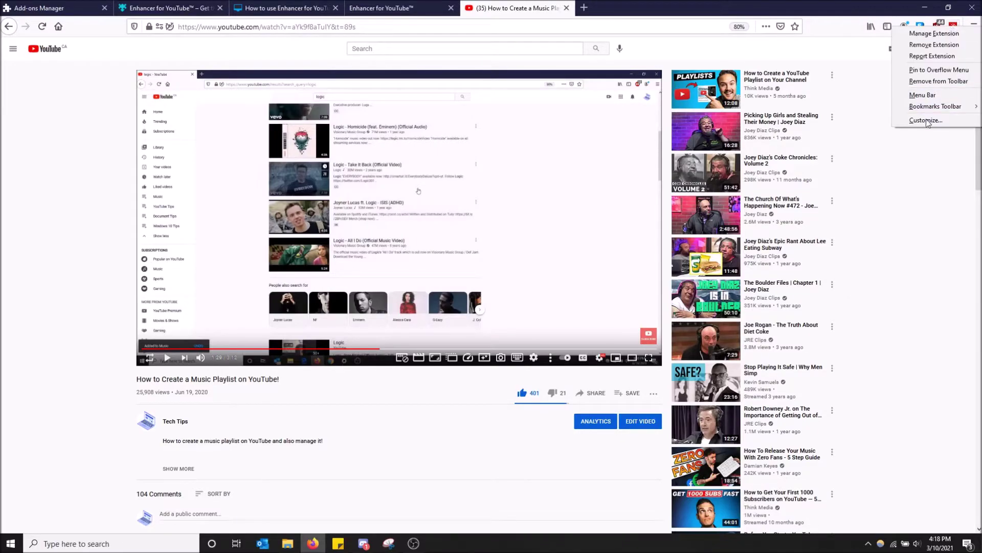
left_click(934, 45)
left_click(466, 288)
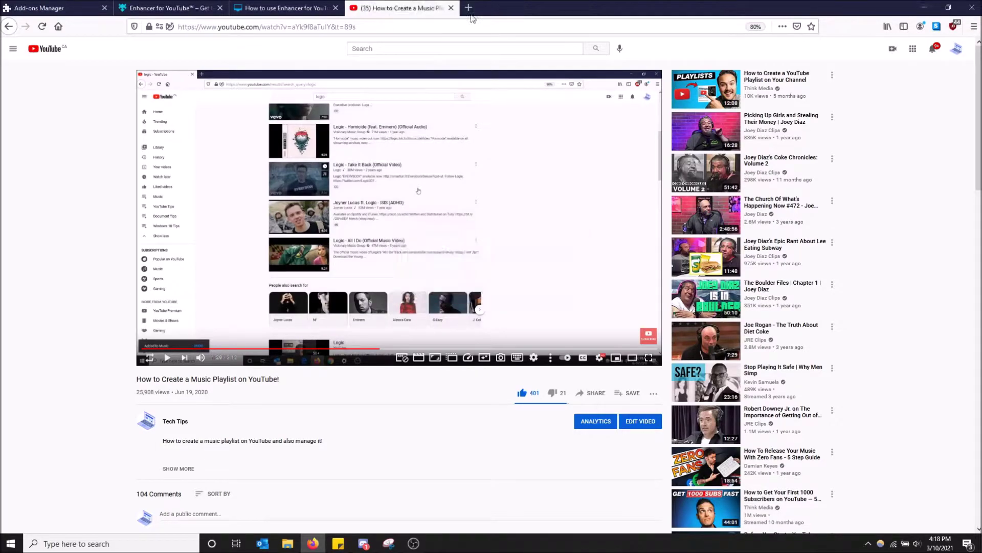
Step: Close the How to use Enhancer, store, Add-ons Manager and uninstall page tabs
left_click(335, 7)
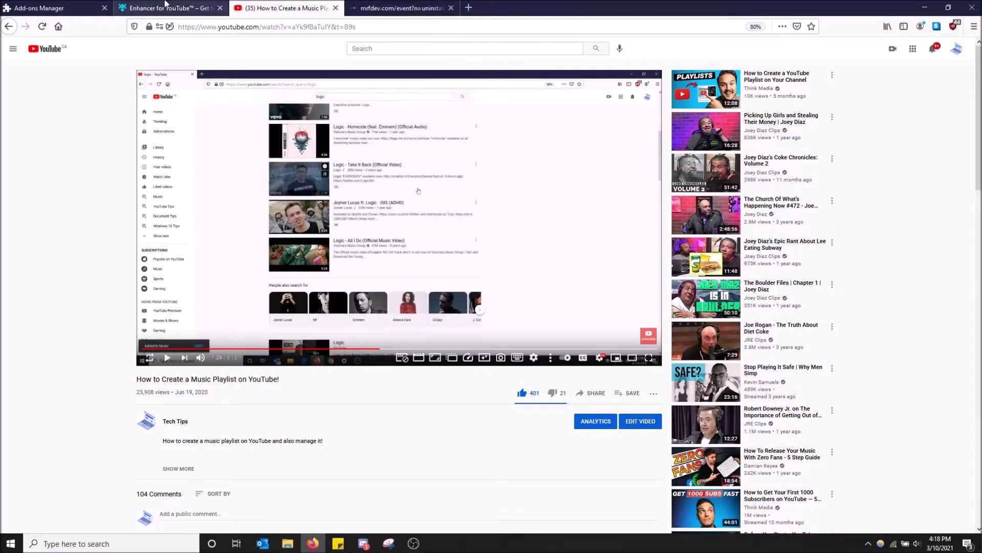
left_click(220, 8)
left_click(104, 7)
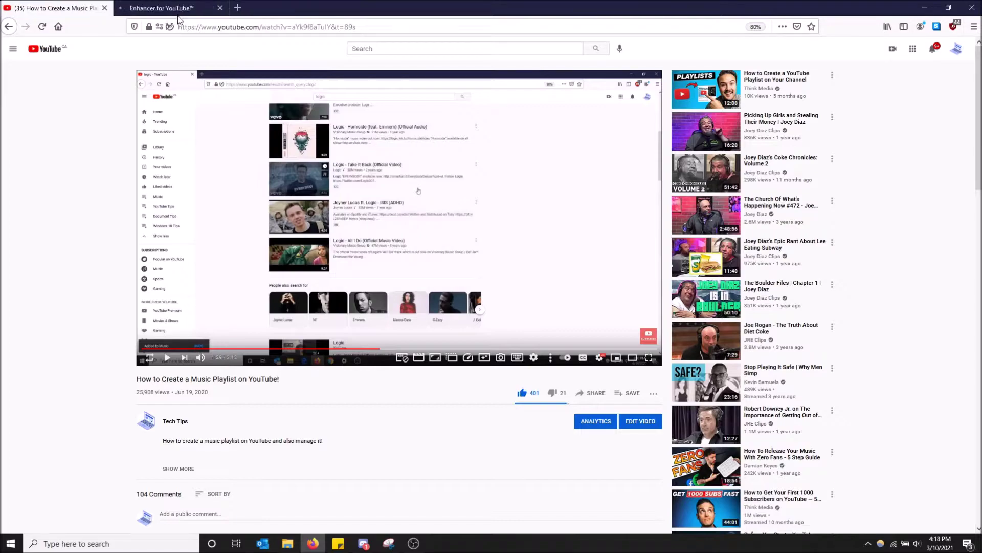
left_click(220, 7)
Step: Open the Add-ons Manager from the Firefox main menu
left_click(975, 29)
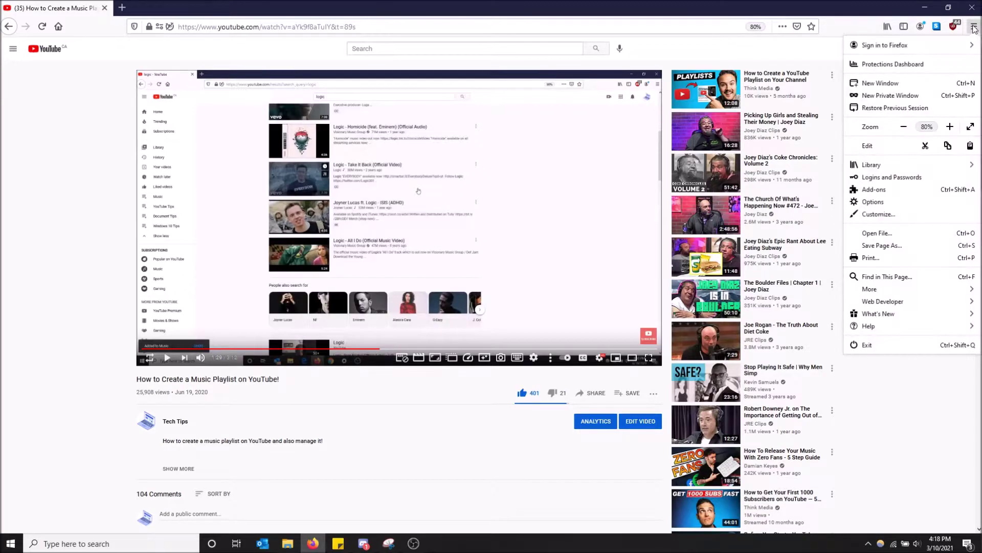
left_click(885, 192)
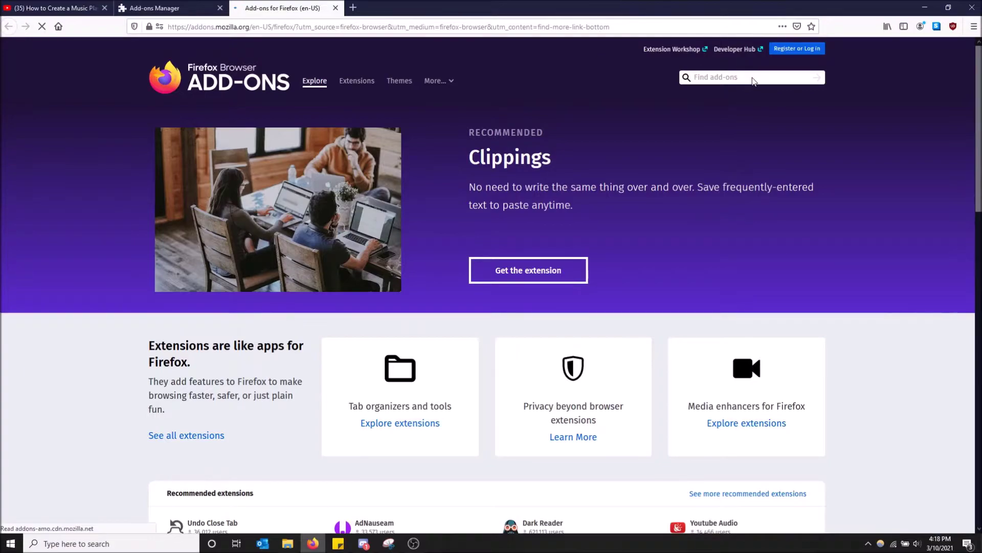
Step: Search Firefox Add-ons for 'enhancer for youtube' and open the Enhancer for YouTube™ page
left_click(735, 78)
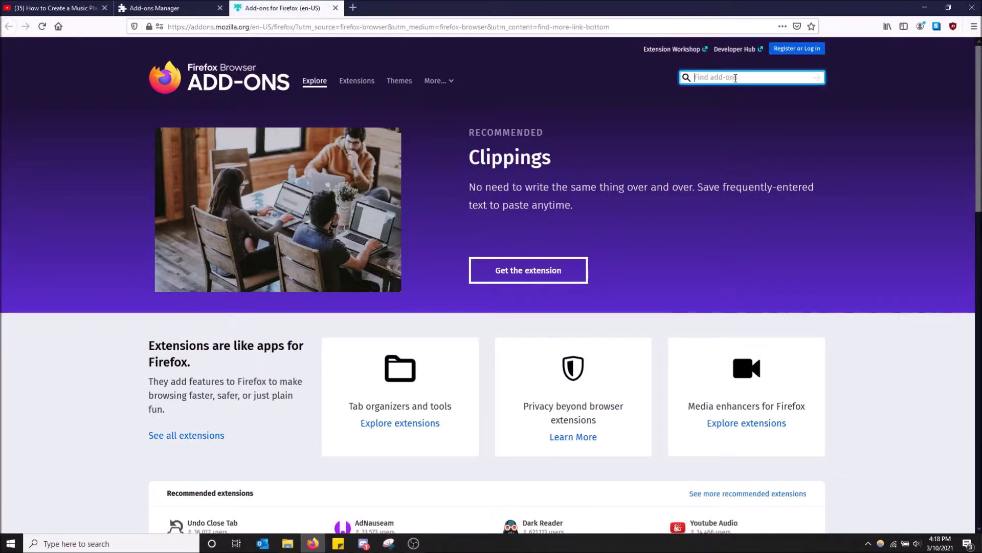
type("enhan")
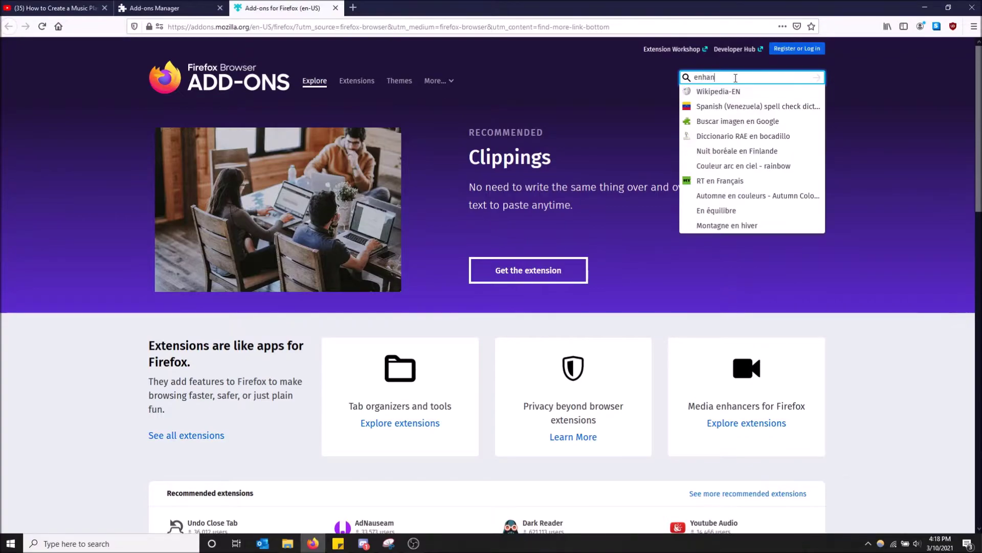
type("cer for")
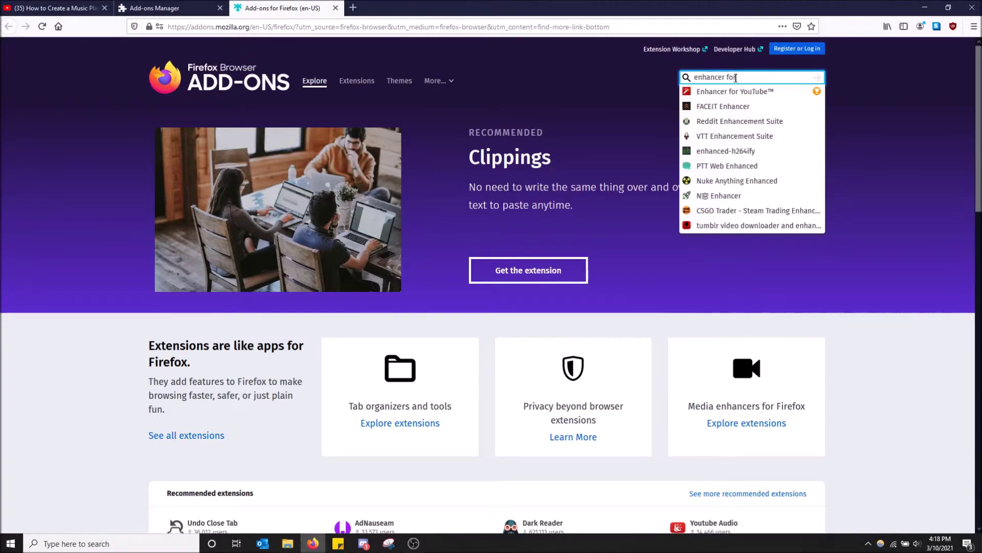
type(" youtube")
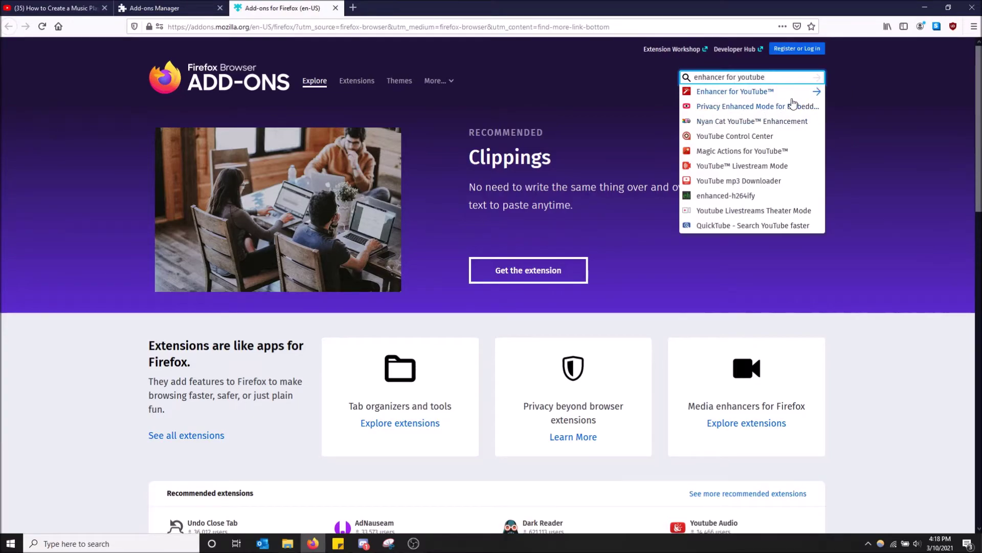
left_click(710, 95)
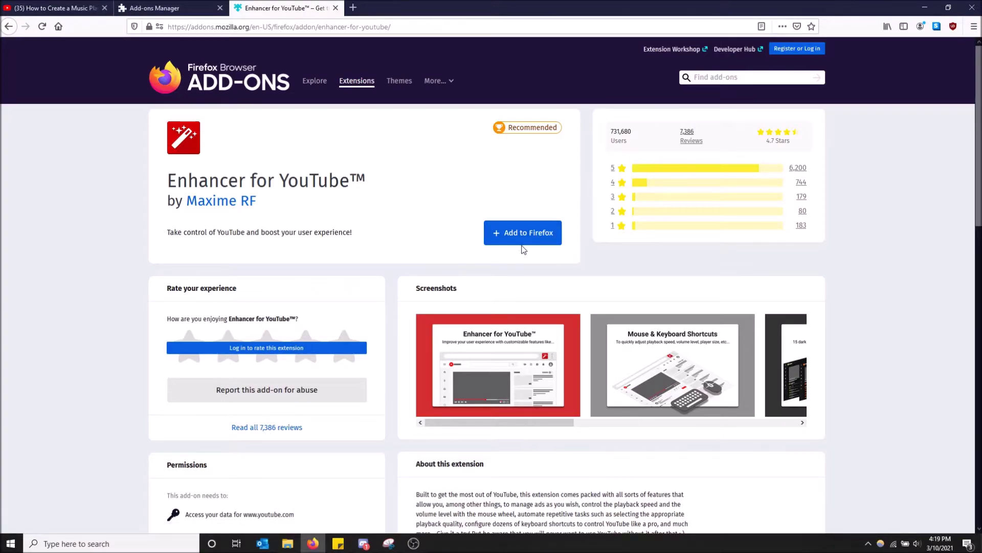
Step: Add Enhancer for YouTube™ to Firefox, approve its permissions, and return to the YouTube tab
left_click(516, 234)
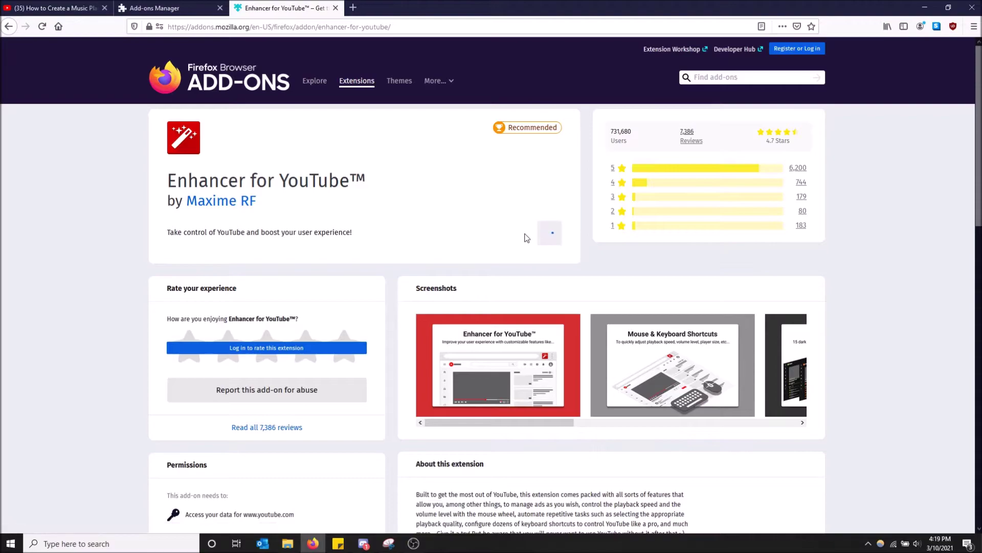
left_click(223, 111)
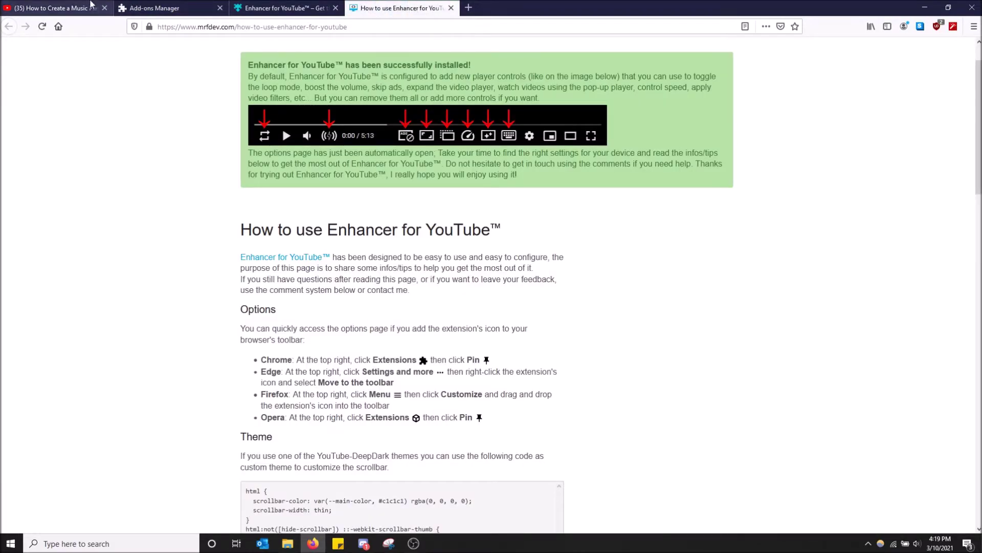
left_click(92, 4)
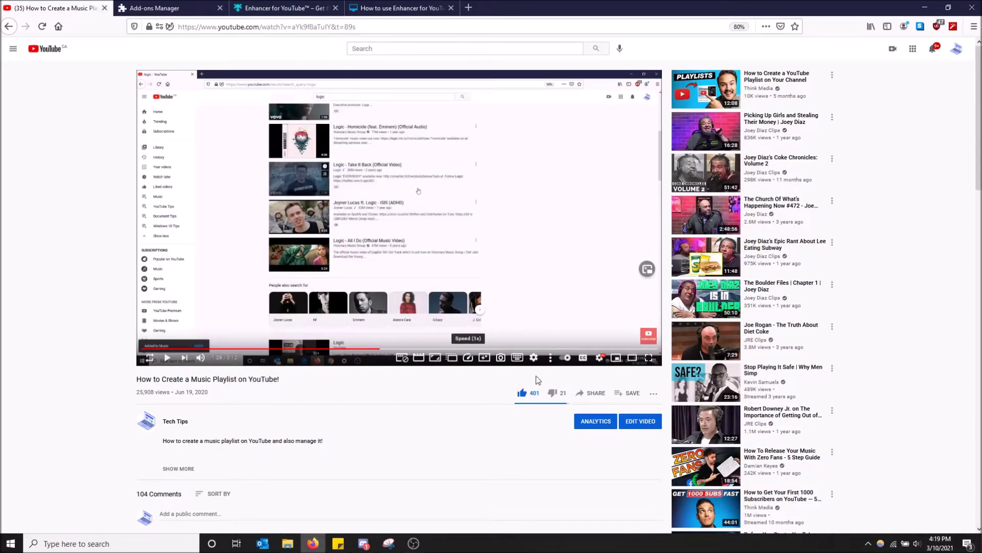
Step: Set Enhancer's options to the YouTube™ (Dark) theme and check the darkened video page
left_click(954, 28)
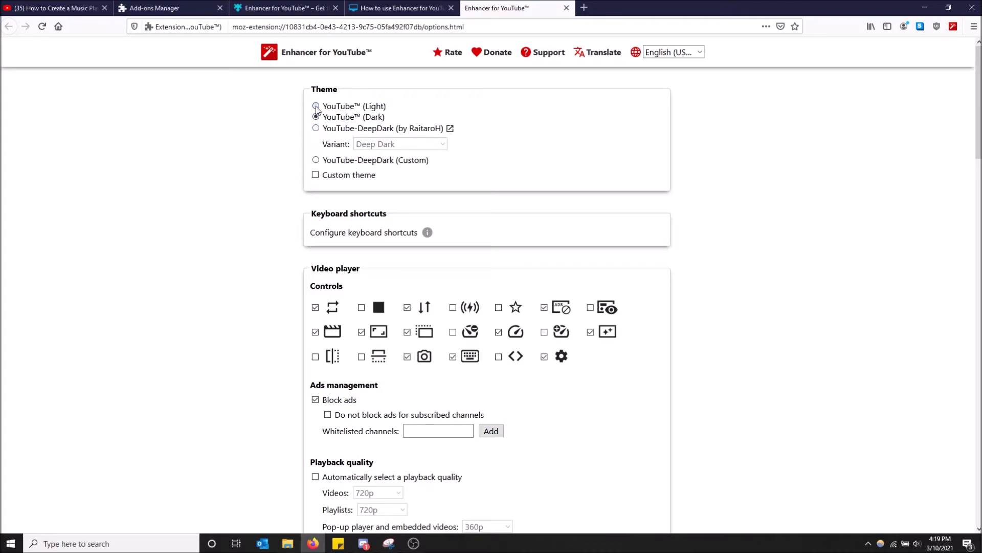
left_click(54, 8)
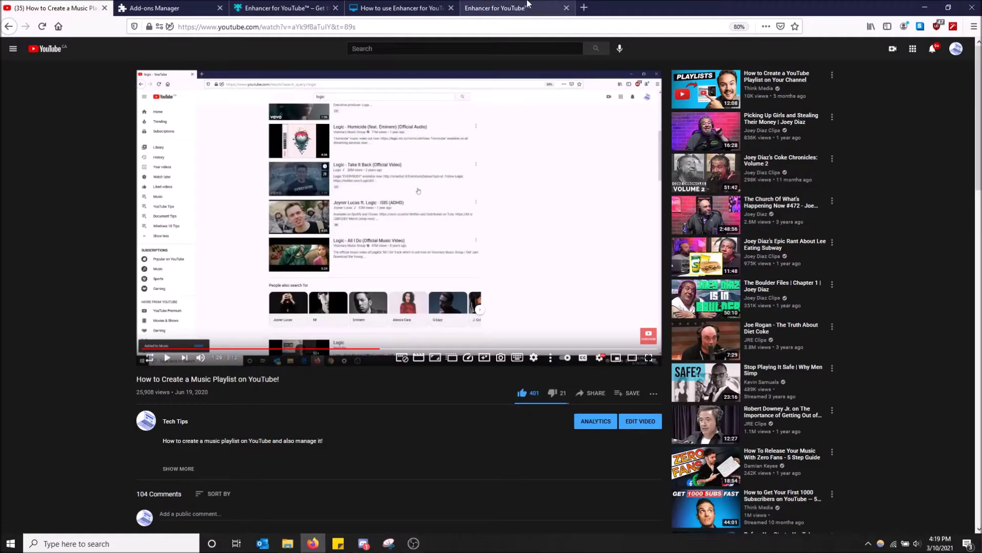
left_click(506, 7)
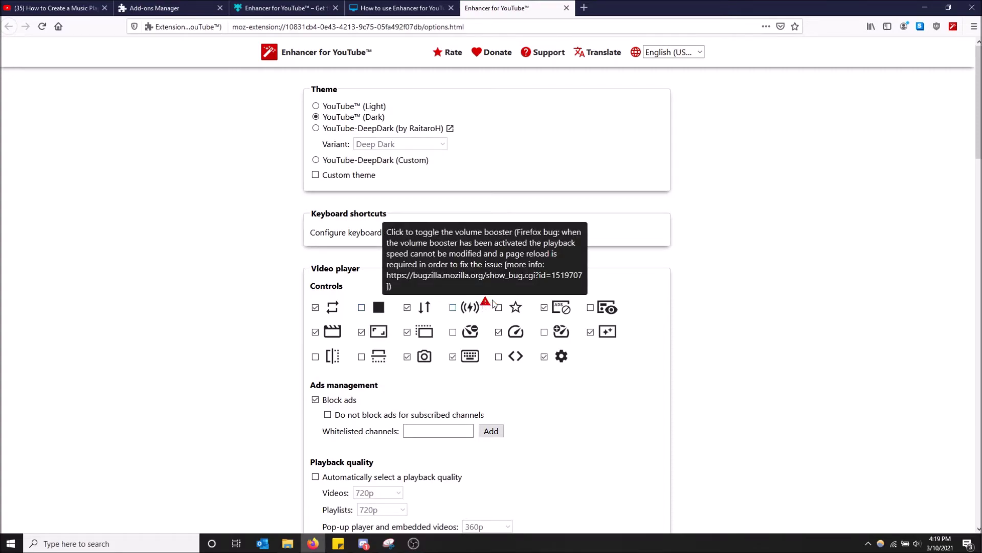
scroll(506, 392, "down", 1)
scroll(505, 392, "down", 2)
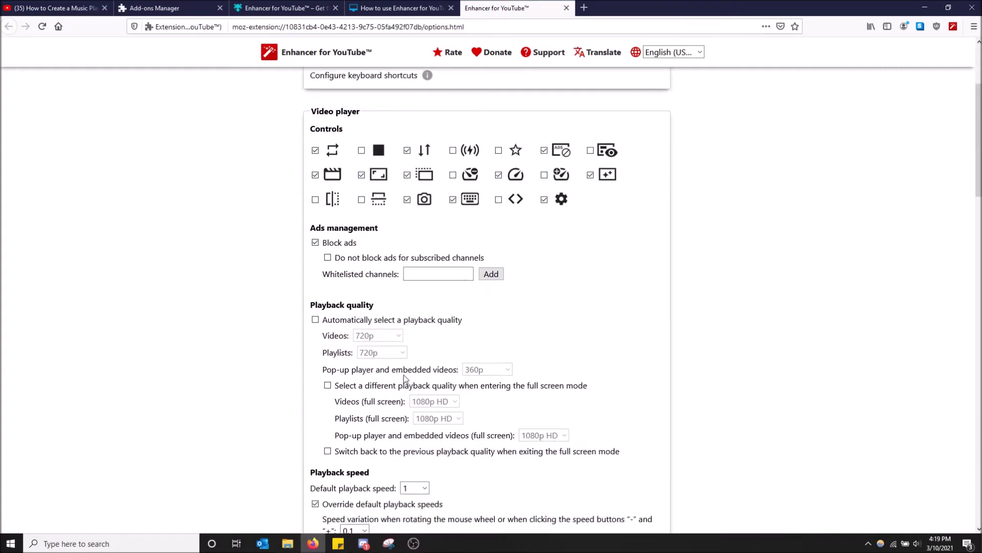
scroll(399, 376, "down", 1)
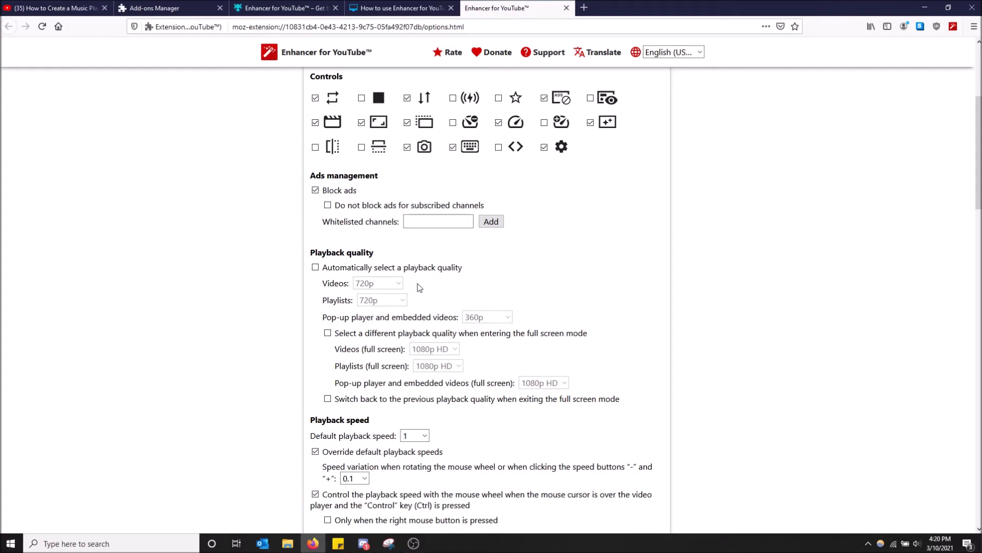
scroll(402, 276, "down", 3)
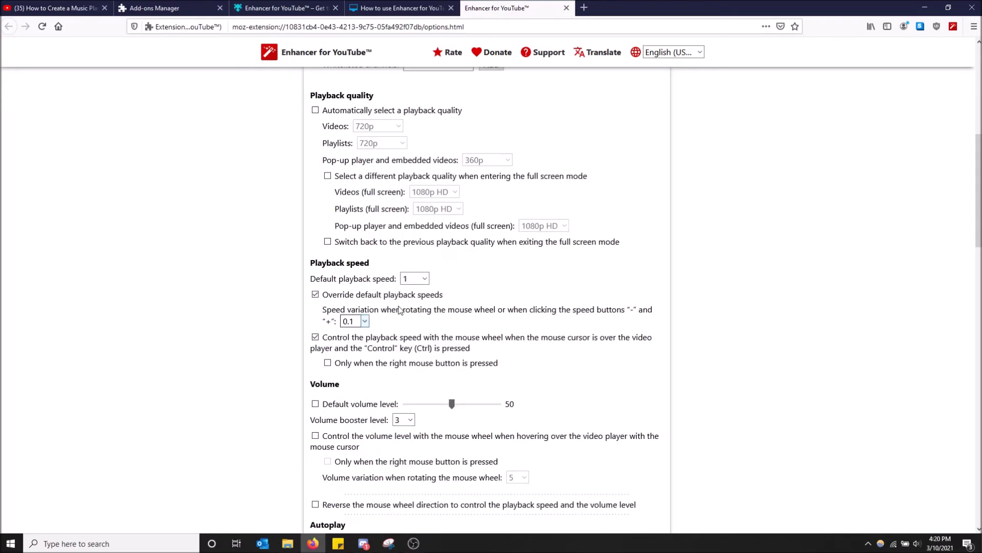
scroll(398, 311, "down", 2)
scroll(395, 368, "down", 3)
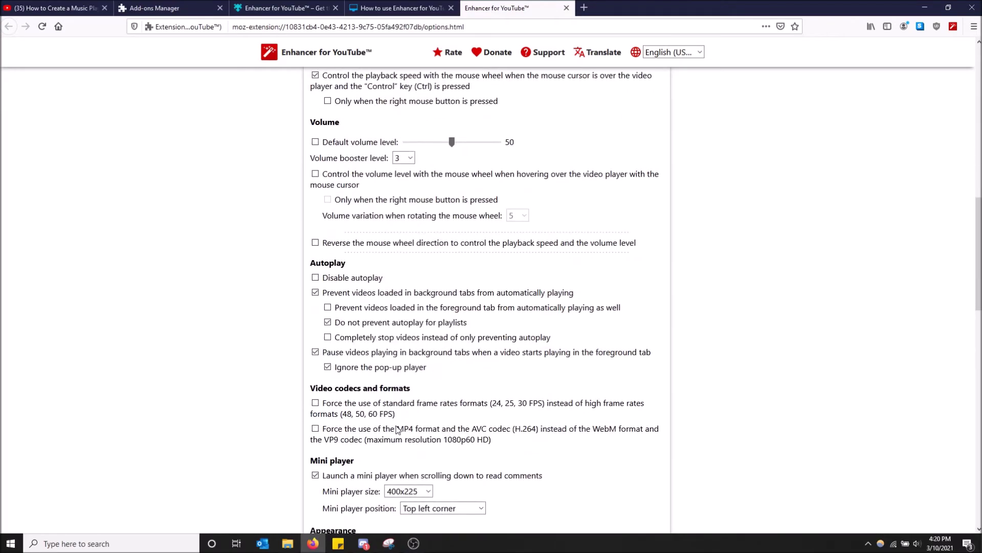
scroll(394, 432, "down", 2)
scroll(393, 432, "up", 4)
scroll(393, 432, "up", 5)
scroll(394, 419, "up", 2)
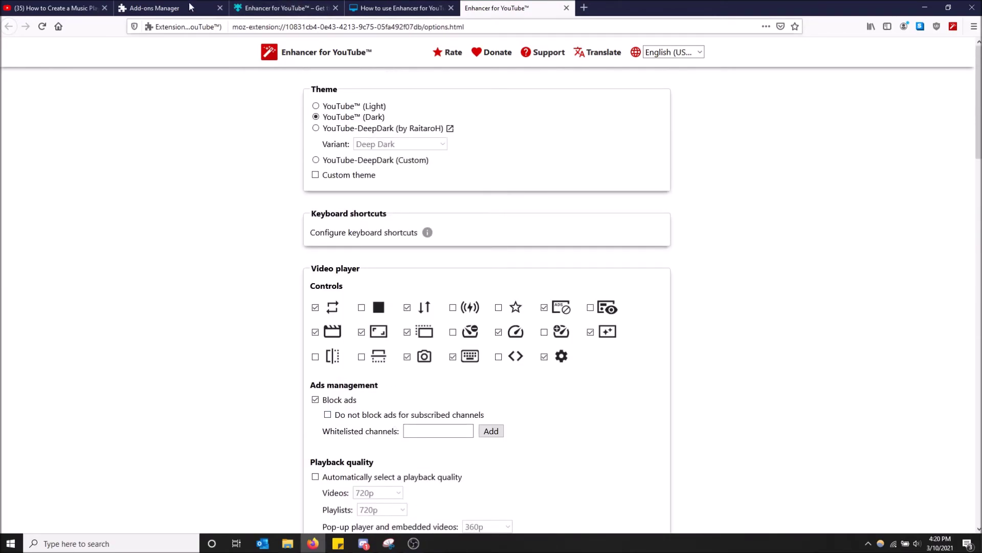
Step: Switch back to the YouTube playlist tutorial tab to view it in dark mode
left_click(73, 5)
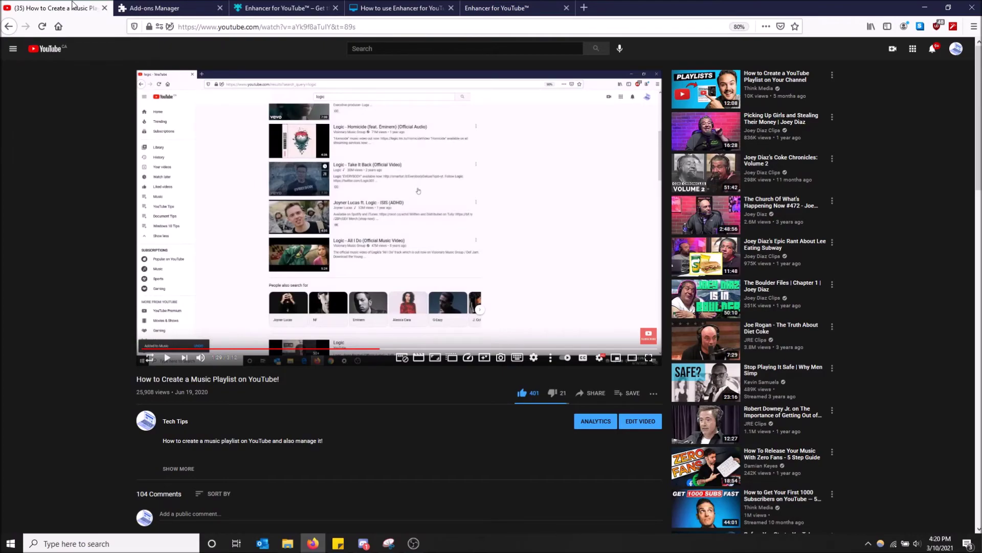